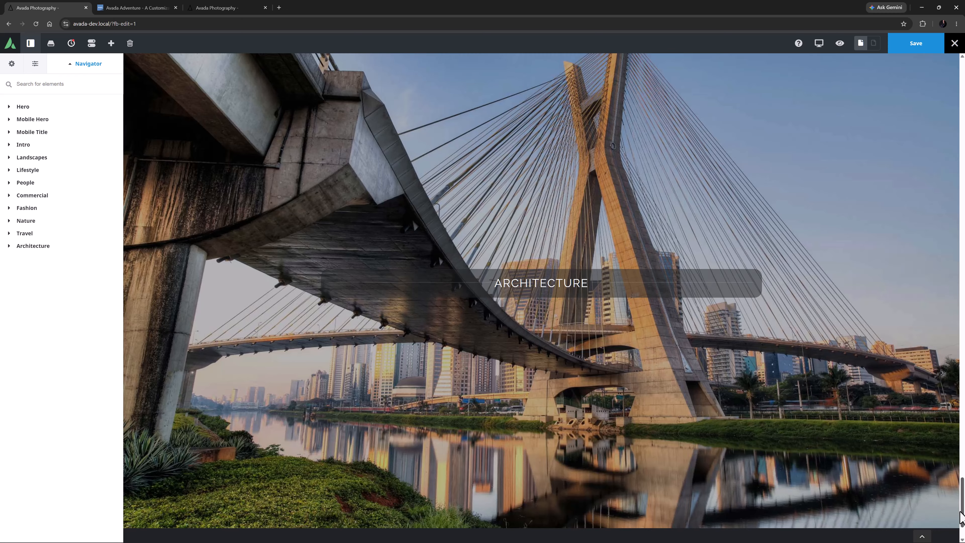
Preview the Landscapes container and the sections below it at mobile size.
drag(961, 517, 935, 160)
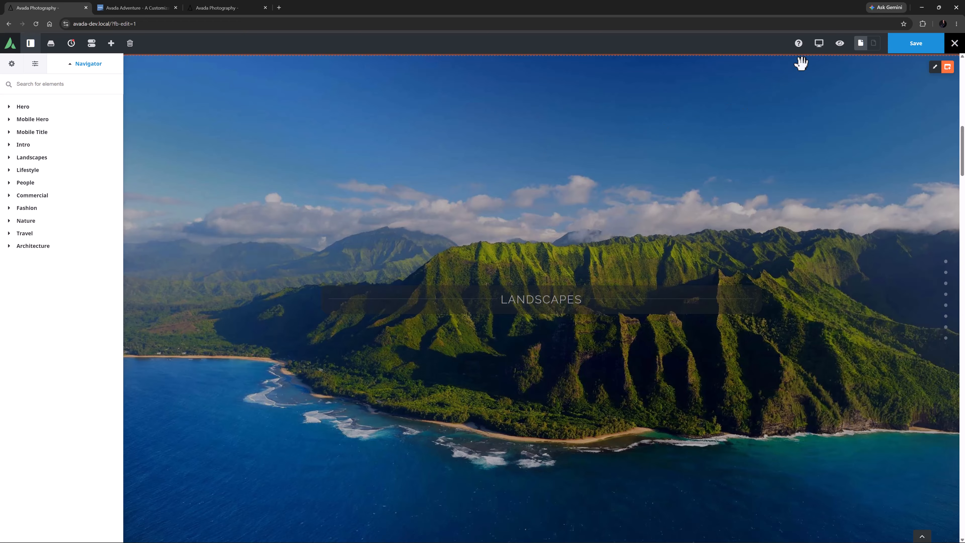
mouse_move(818, 46)
click(819, 79)
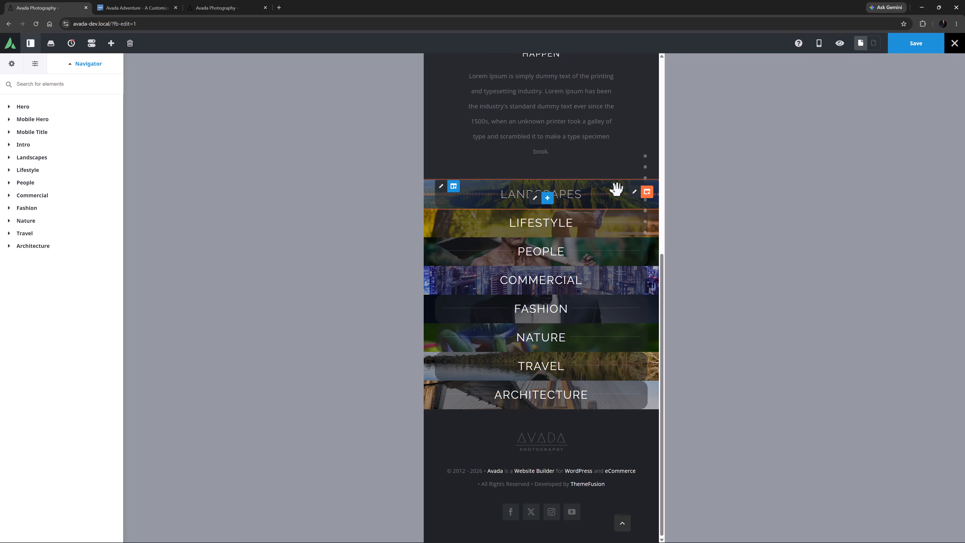
Open the Landscapes container's options and try a larger bottom padding in the mobile view, reducing it again.
click(635, 192)
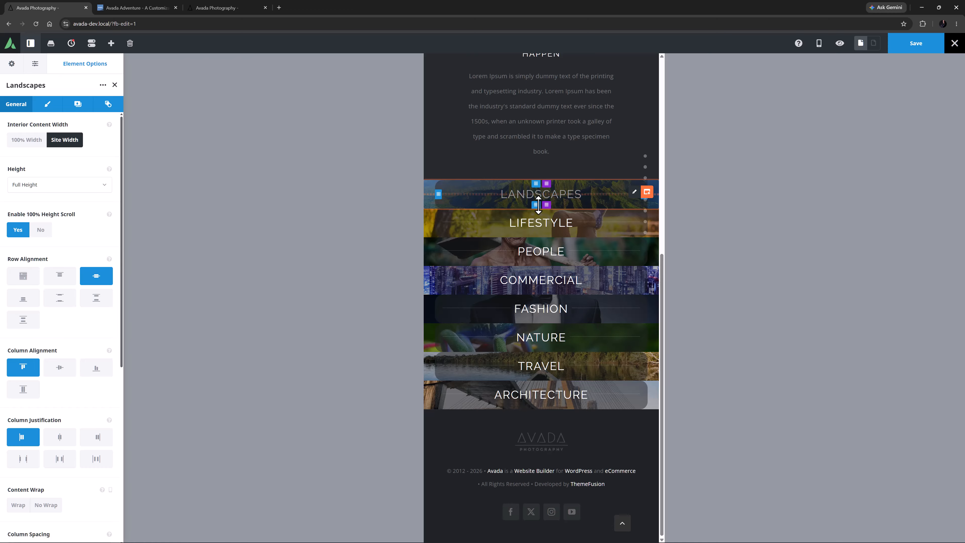
drag(538, 206, 538, 172)
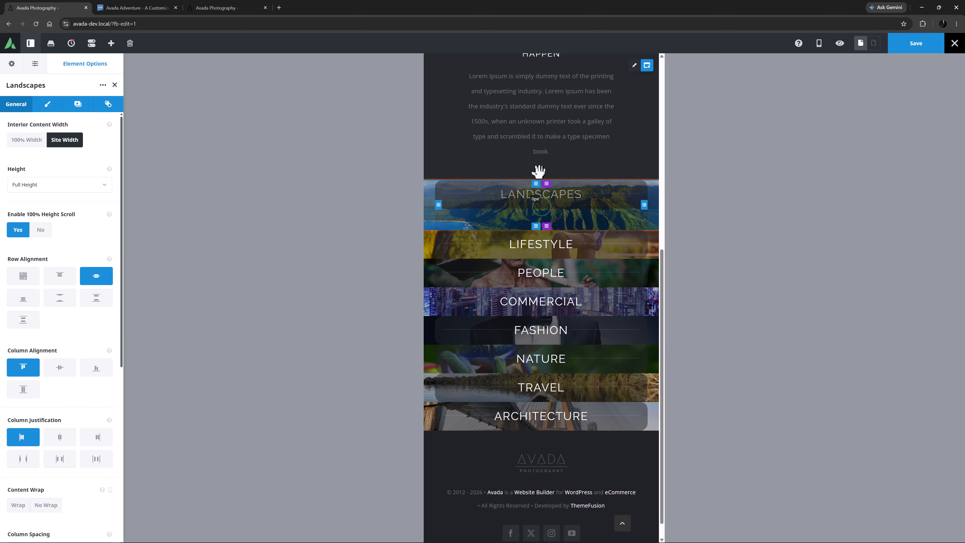
drag(538, 225, 538, 205)
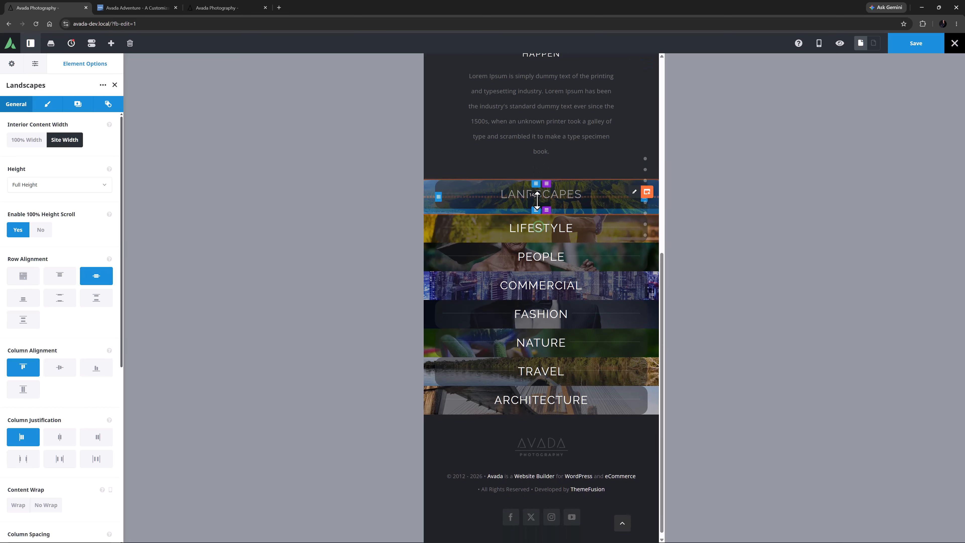
Examine the Landscapes and Lifestyle containers at tablet size, and return to the desktop view.
click(819, 43)
click(839, 63)
scroll(573, 232, down, 2)
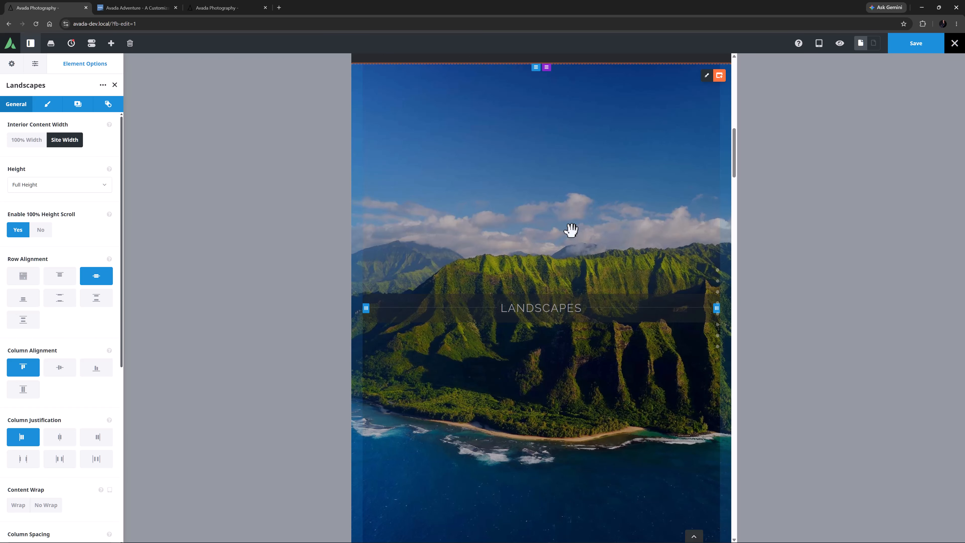
scroll(571, 230, down, 1)
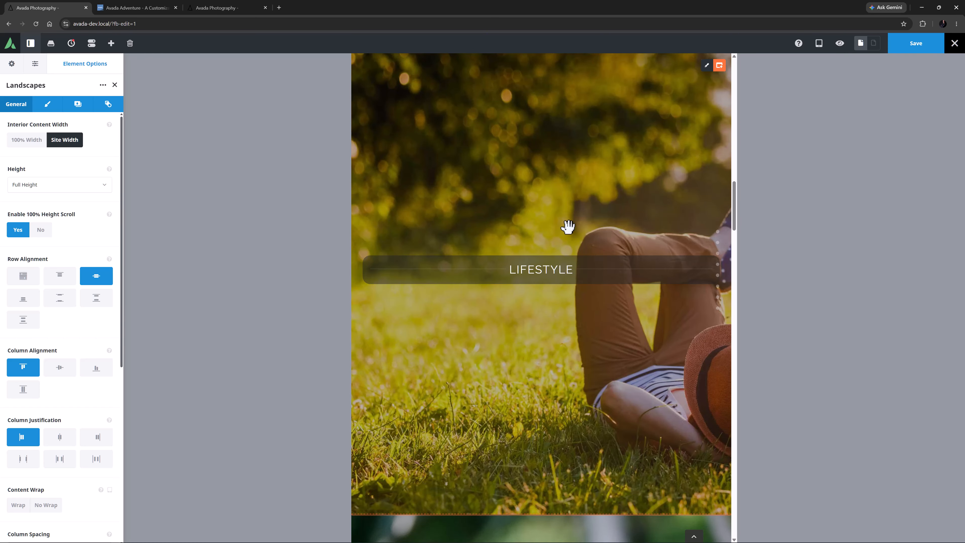
scroll(569, 227, up, 1)
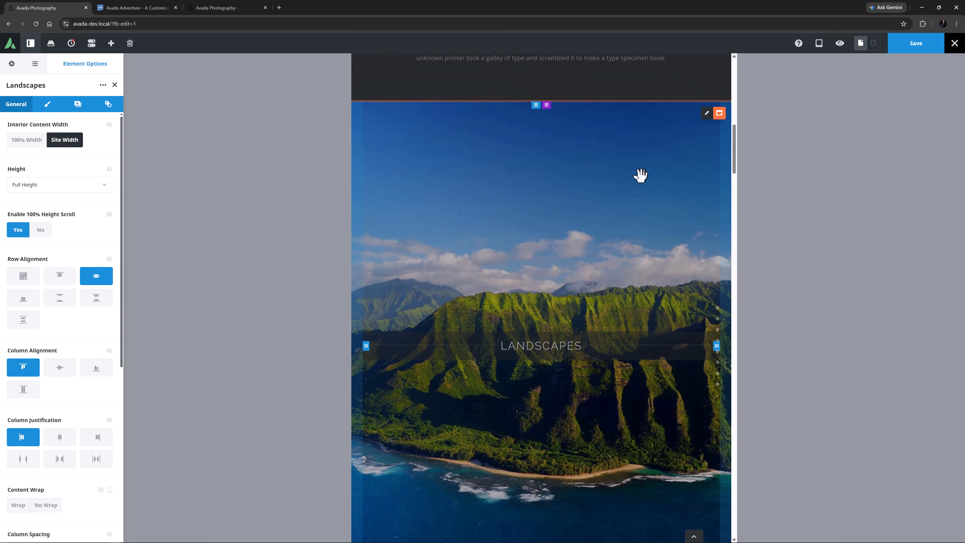
mouse_move(819, 46)
click(859, 65)
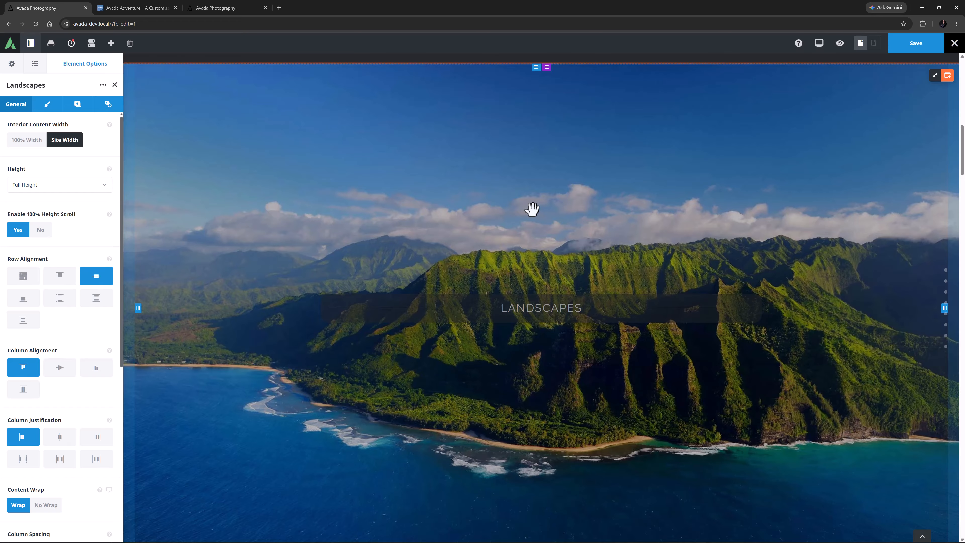
In the global Container element options, set the Container 100% Height Animation to Slide Over.
click(13, 68)
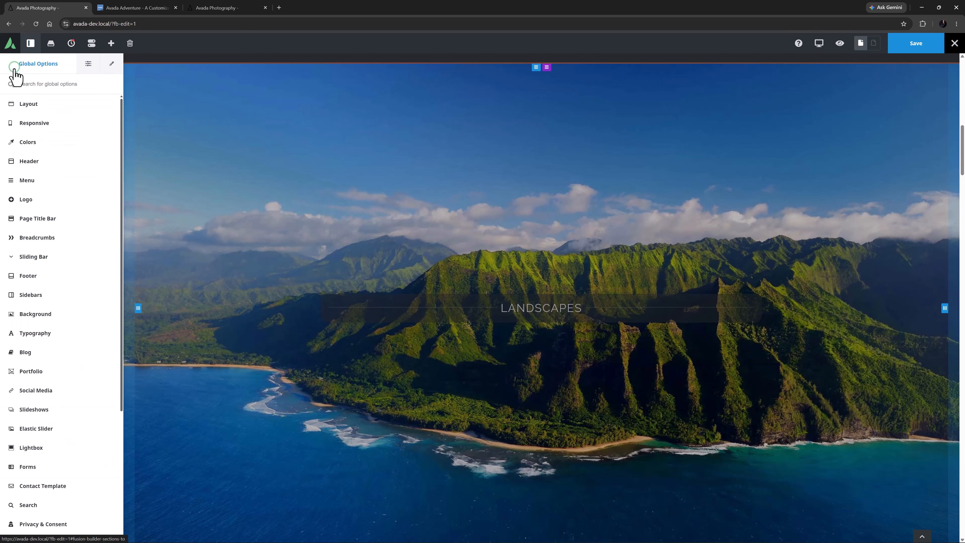
scroll(11, 388, down, 5)
click(15, 514)
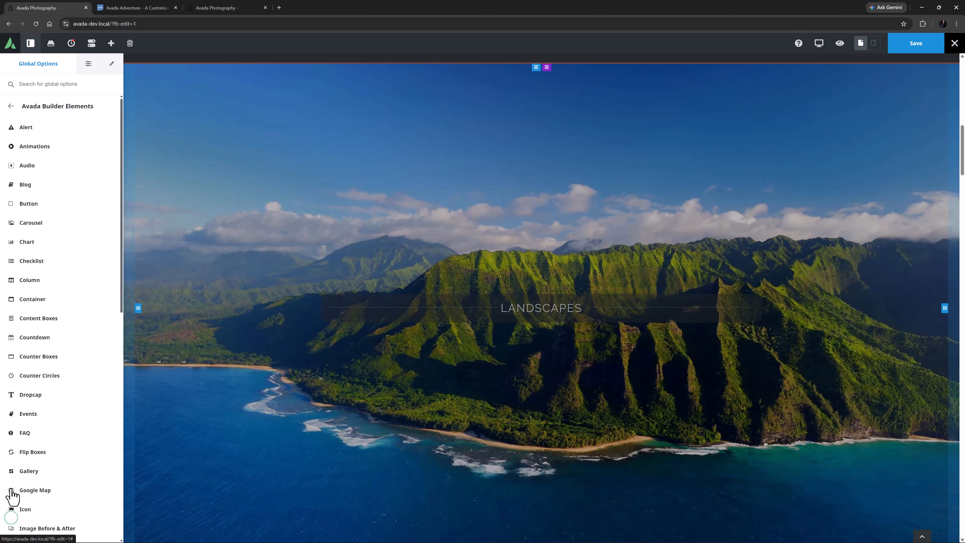
click(29, 299)
scroll(30, 304, down, 8)
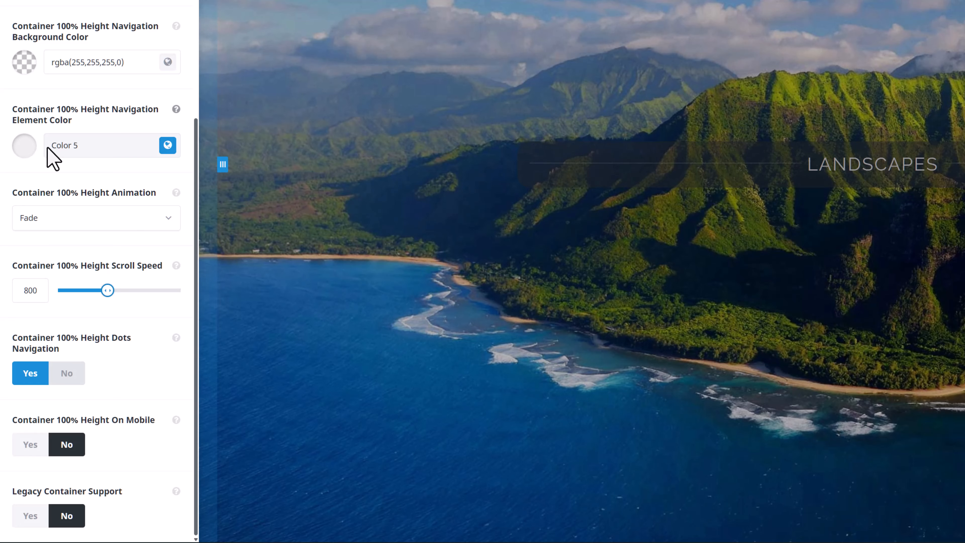
click(67, 224)
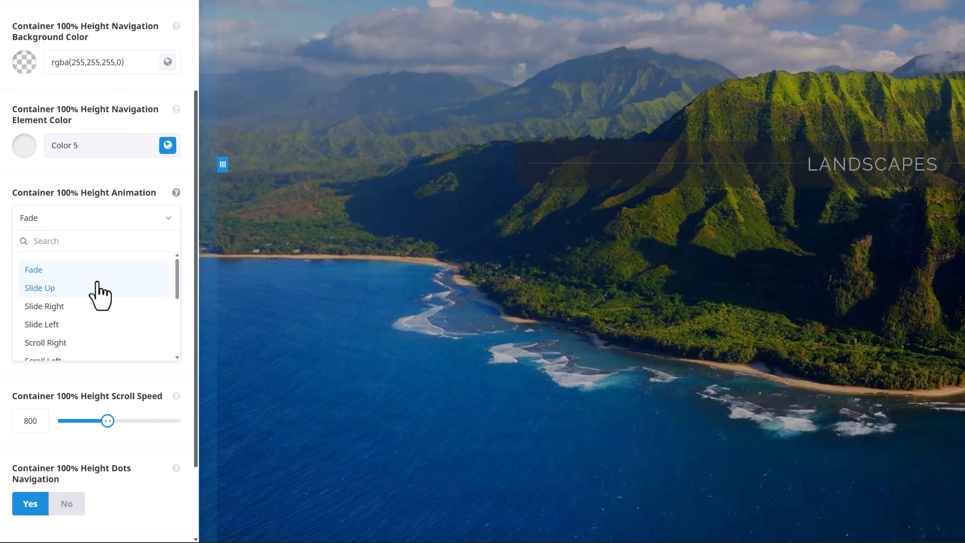
scroll(100, 294, down, 2)
scroll(101, 288, down, 3)
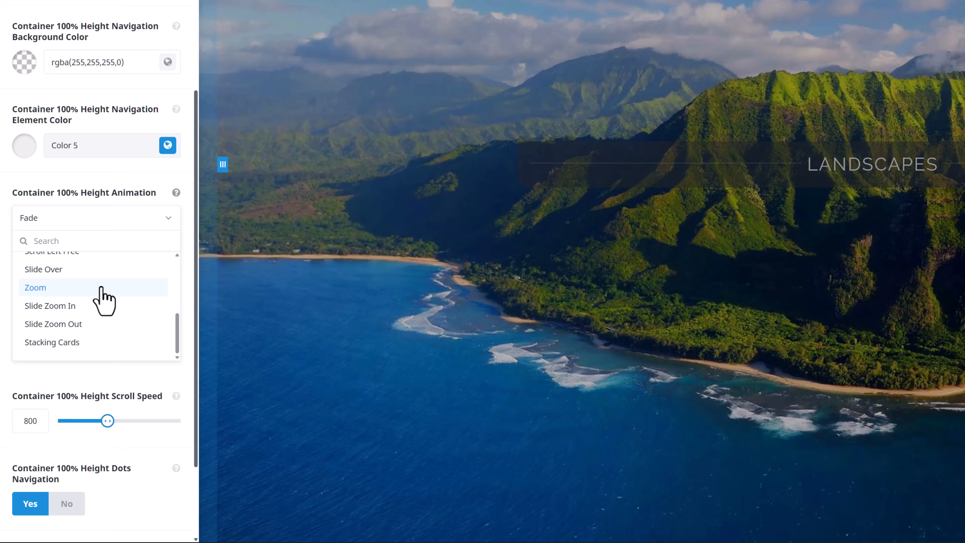
click(100, 273)
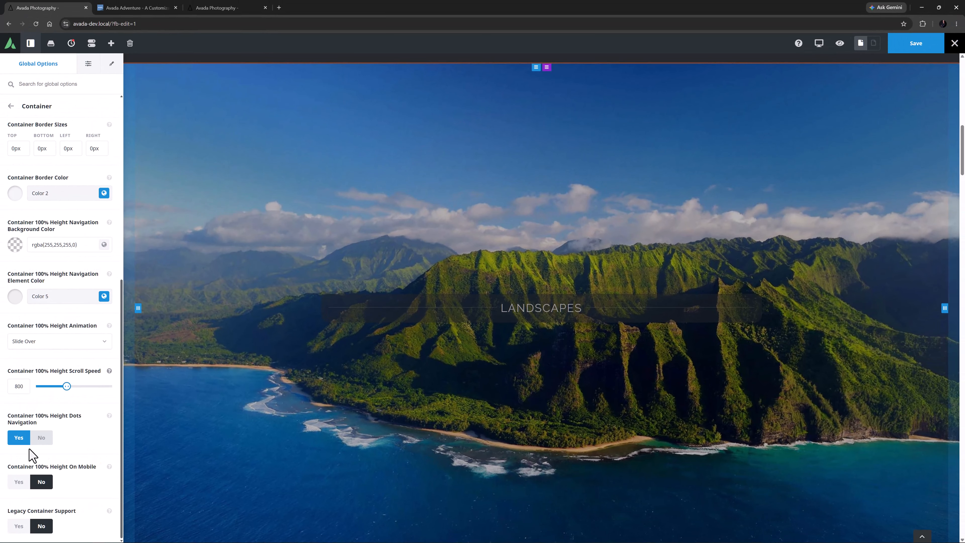
Enable Container 100% Height On Mobile and preview the Landscapes container at mobile size.
click(29, 446)
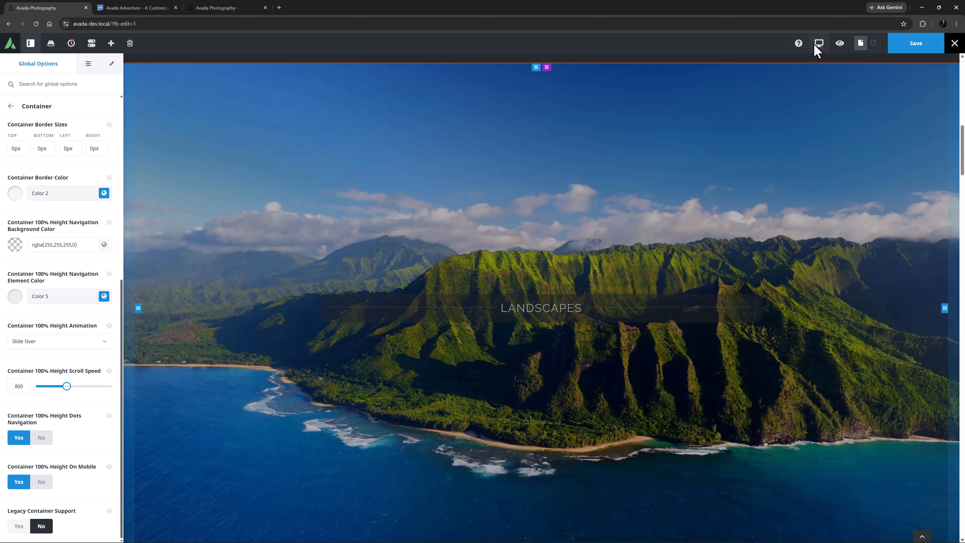
mouse_move(817, 46)
click(816, 67)
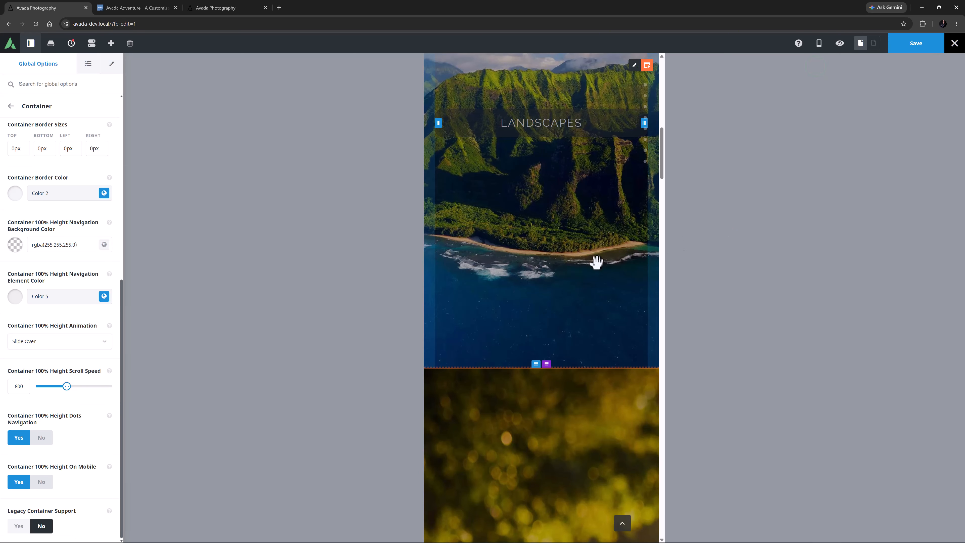
scroll(590, 265, up, 2)
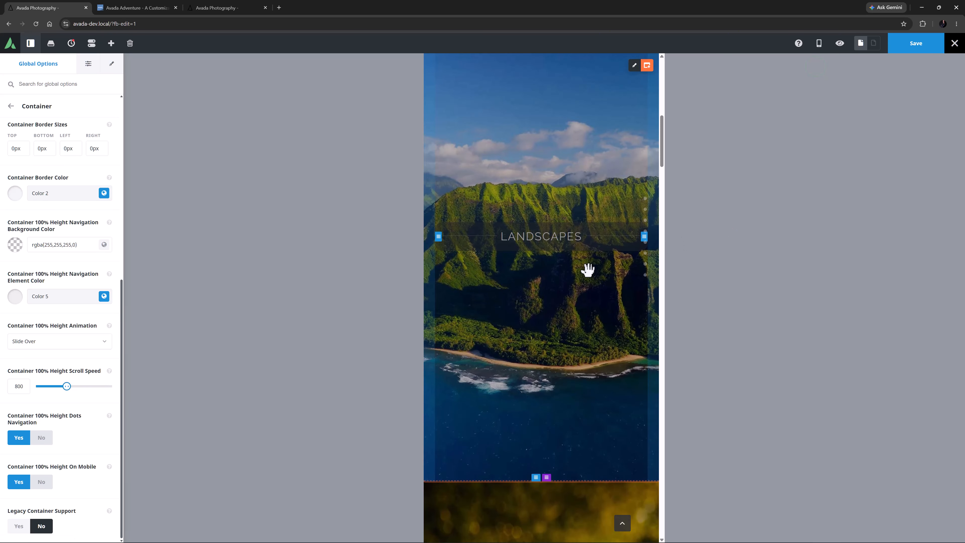
Turn Container 100% Height On Mobile off again and return to the desktop view.
click(40, 482)
mouse_move(819, 43)
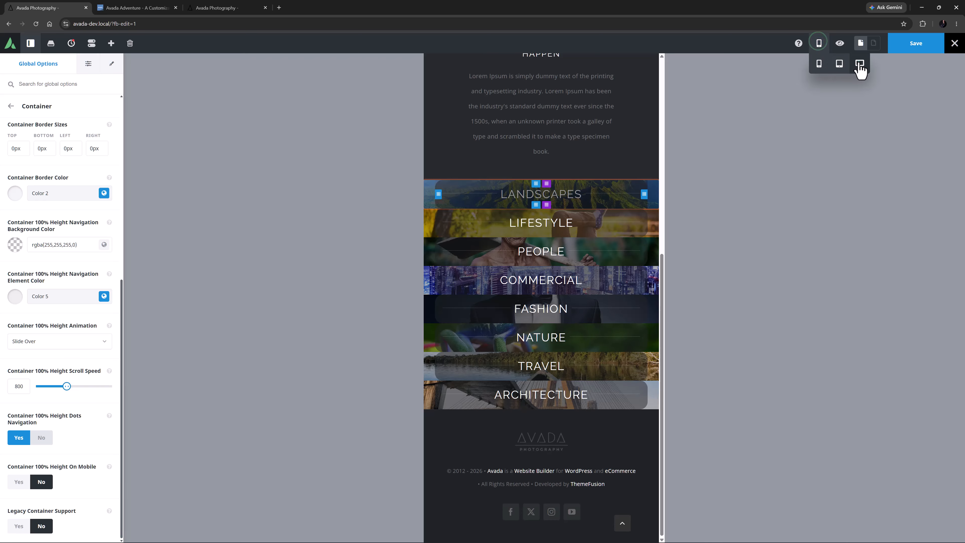
click(860, 63)
scroll(376, 221, down, 1)
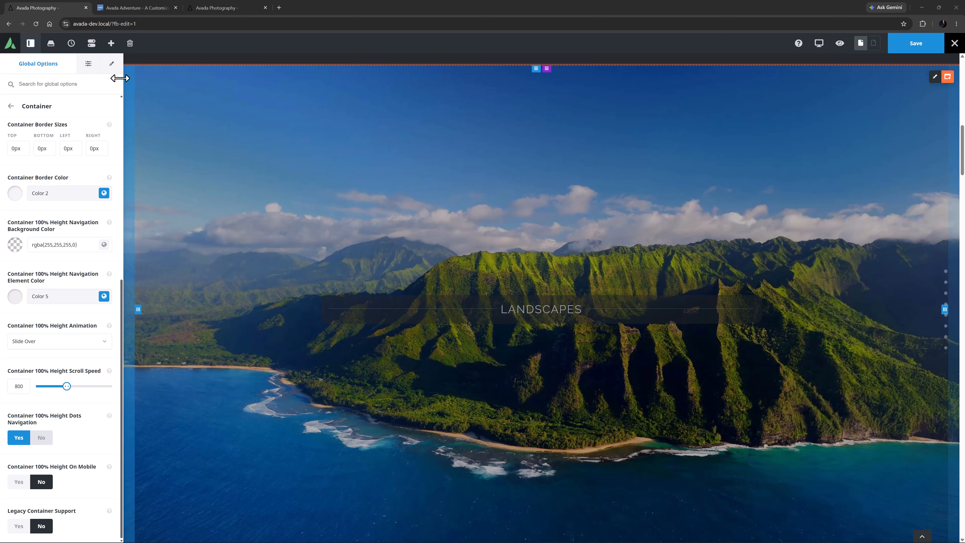
Examine the Container 100% Height Animation choices in the page's own Layout options.
click(90, 65)
click(20, 124)
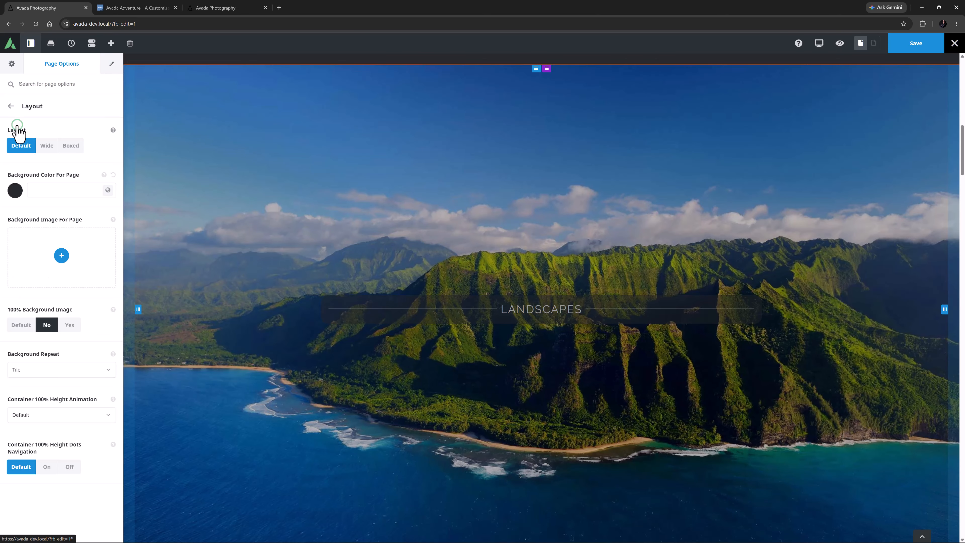
click(37, 417)
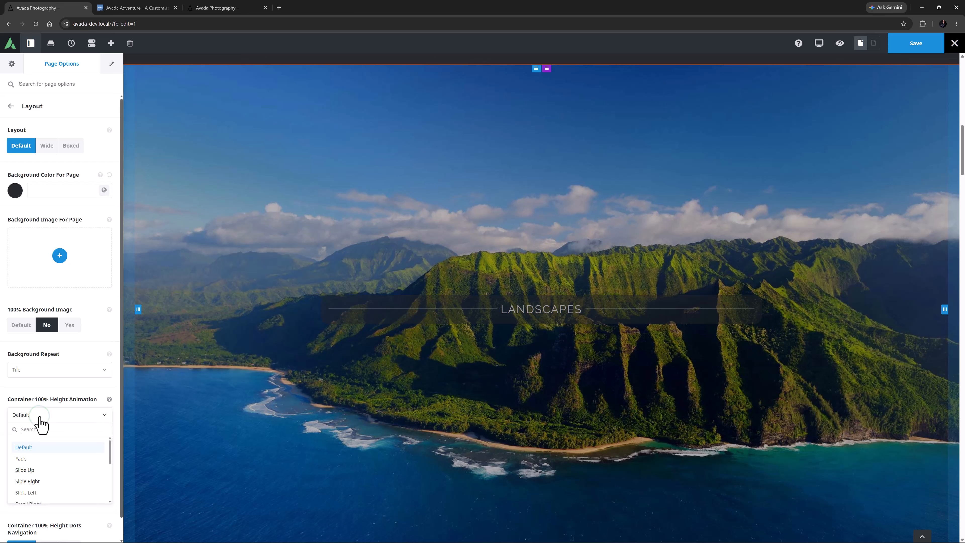
click(39, 417)
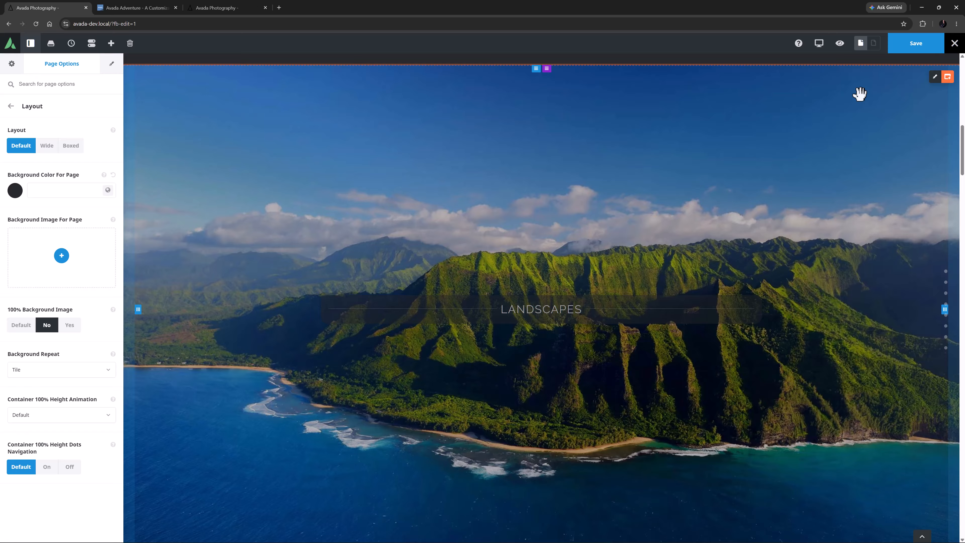
Save the page and reload its live version in the other browser tab.
click(905, 49)
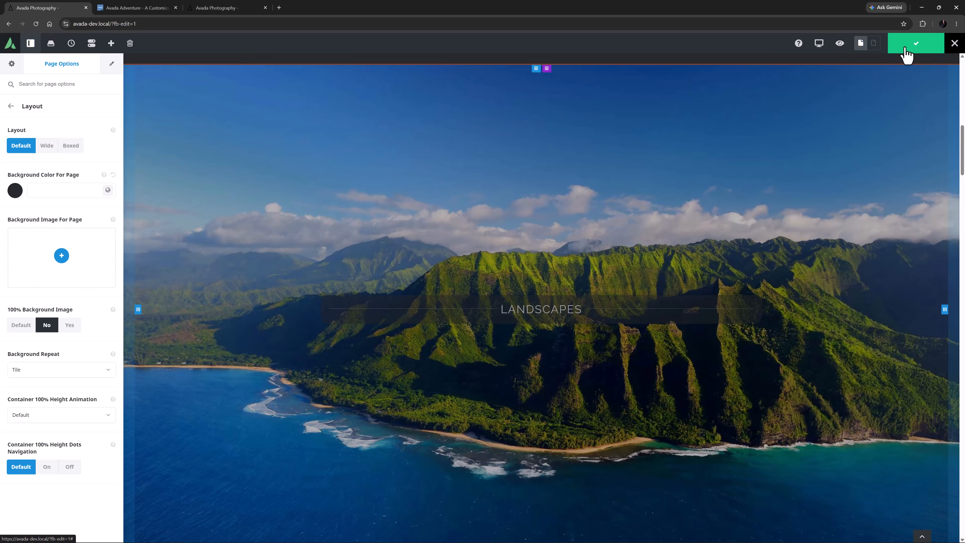
click(212, 8)
click(37, 23)
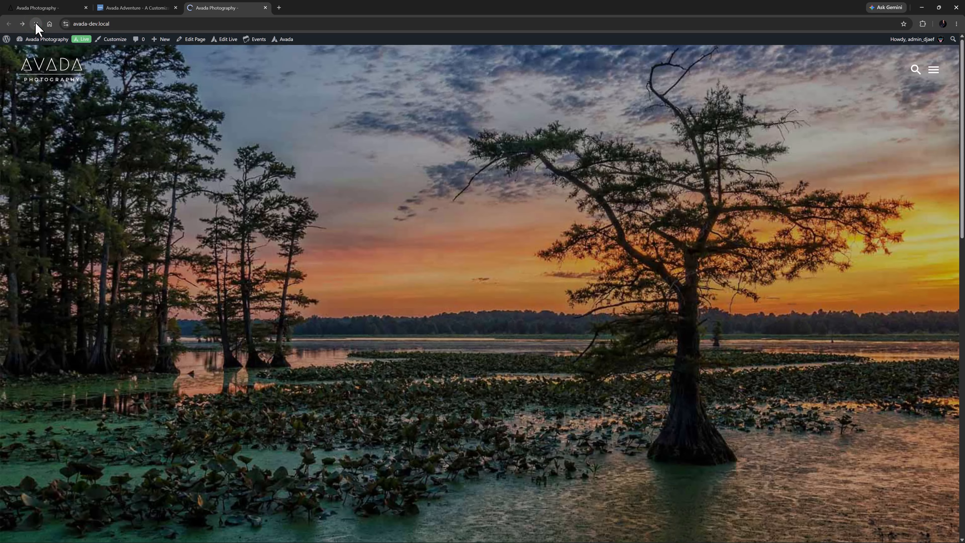
View the scroll animation between the full-height sections on the live page, from Landscapes to Commercial.
scroll(265, 209, down, 10)
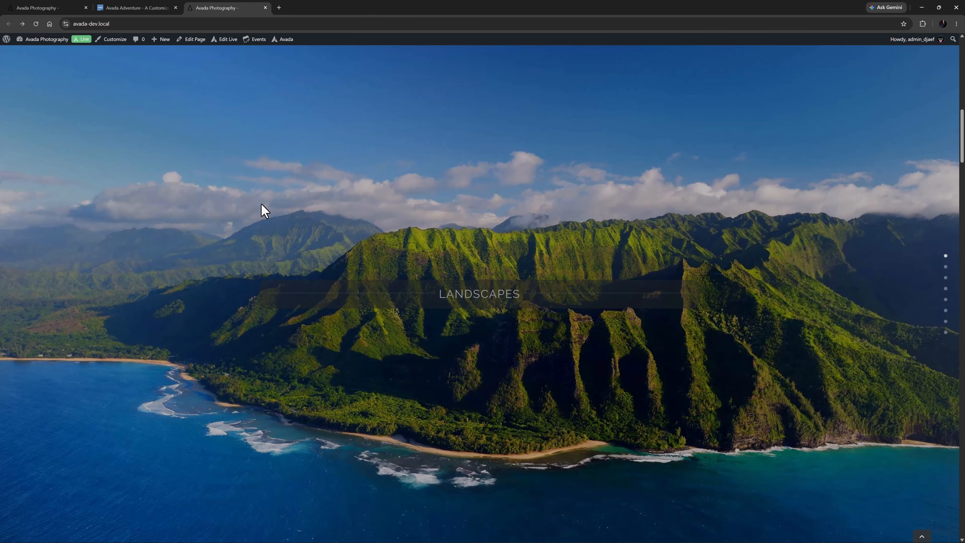
scroll(264, 209, down, 1)
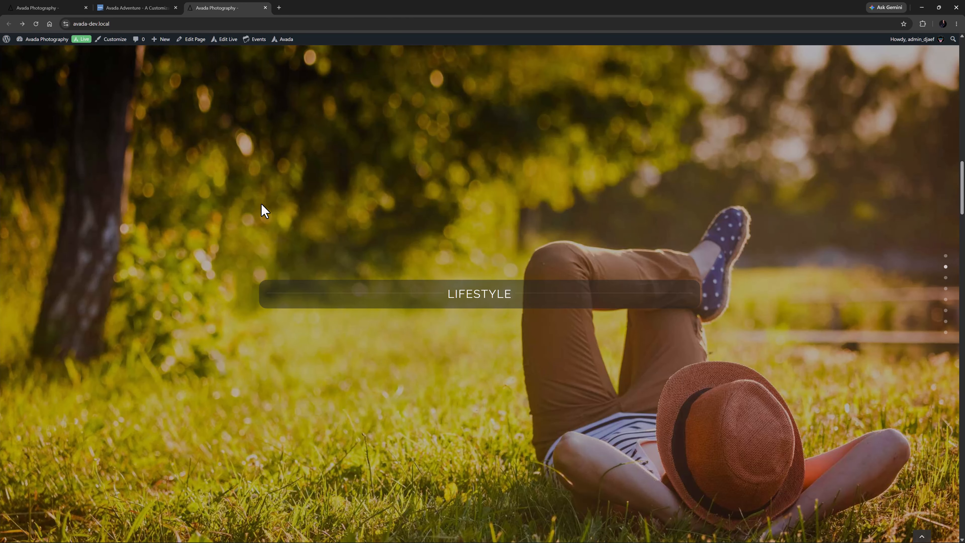
scroll(265, 209, down, 1)
scroll(263, 209, down, 1)
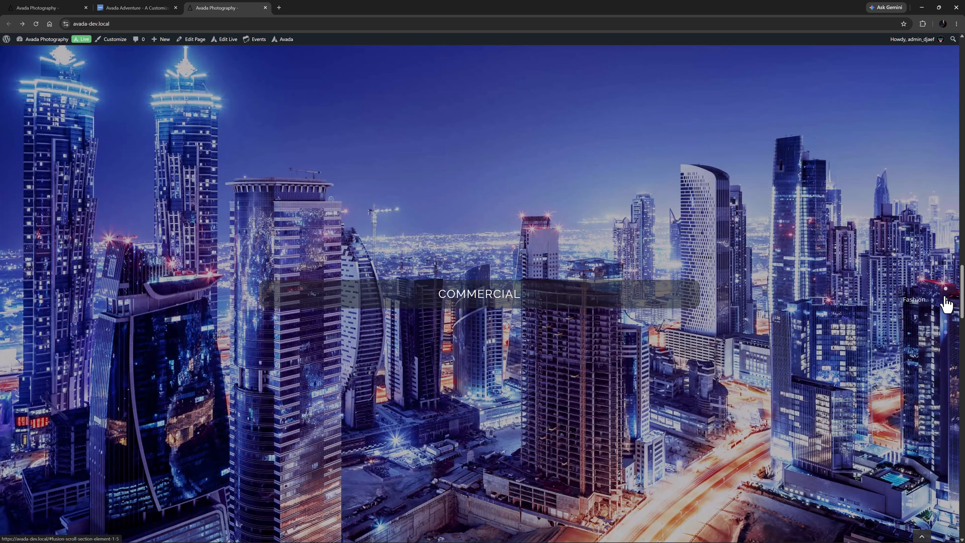
Follow the Commercial section's title link and look through the linked portfolio page.
click(489, 300)
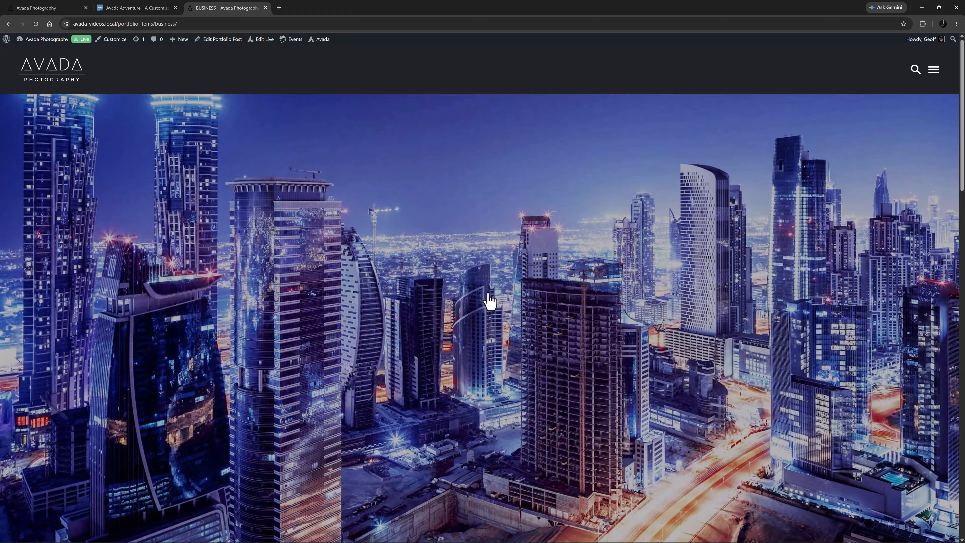
scroll(490, 293, down, 12)
scroll(496, 294, up, 6)
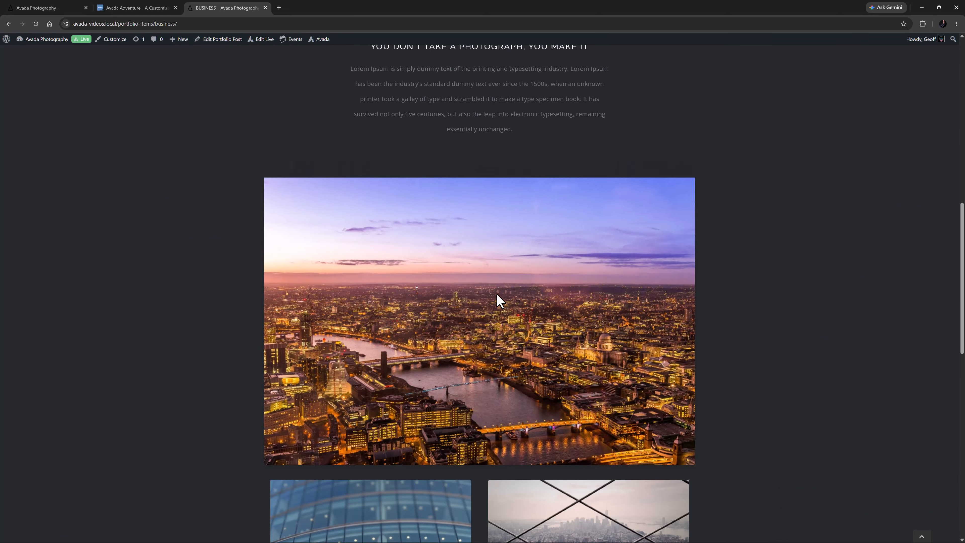
scroll(496, 293, up, 6)
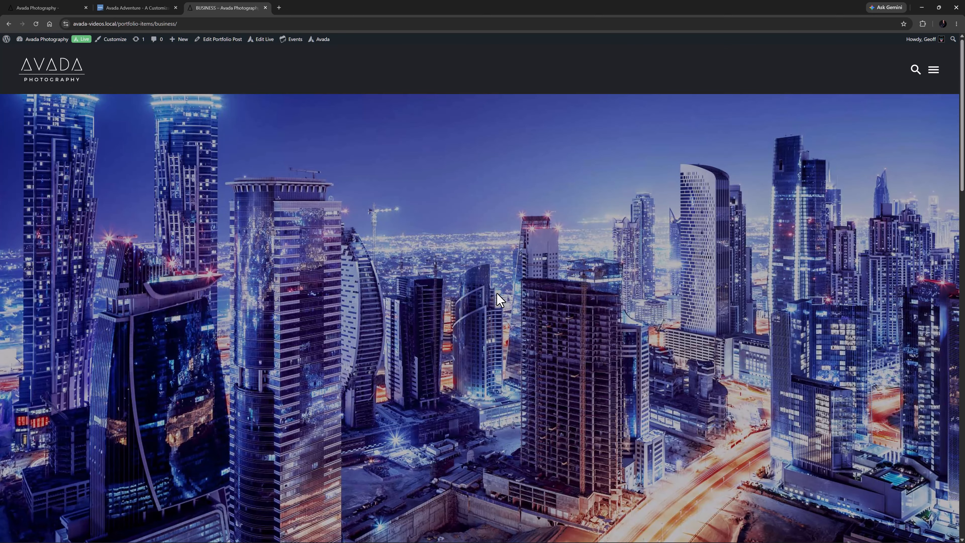